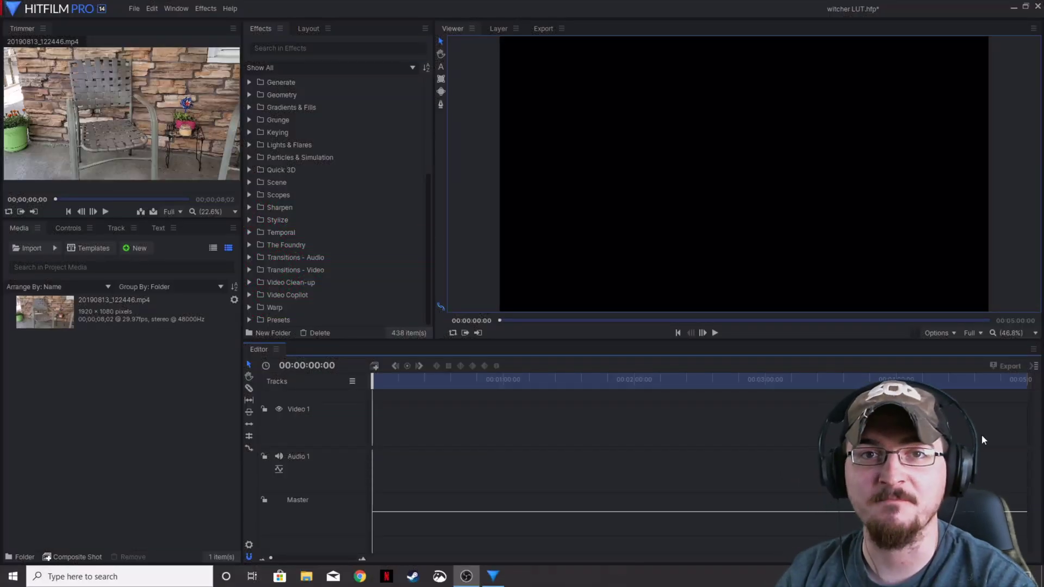
# Step: Create a new composite shot named 'The Witcher Effect' with a duration of 00:00:09:00
pyautogui.click(140, 246)
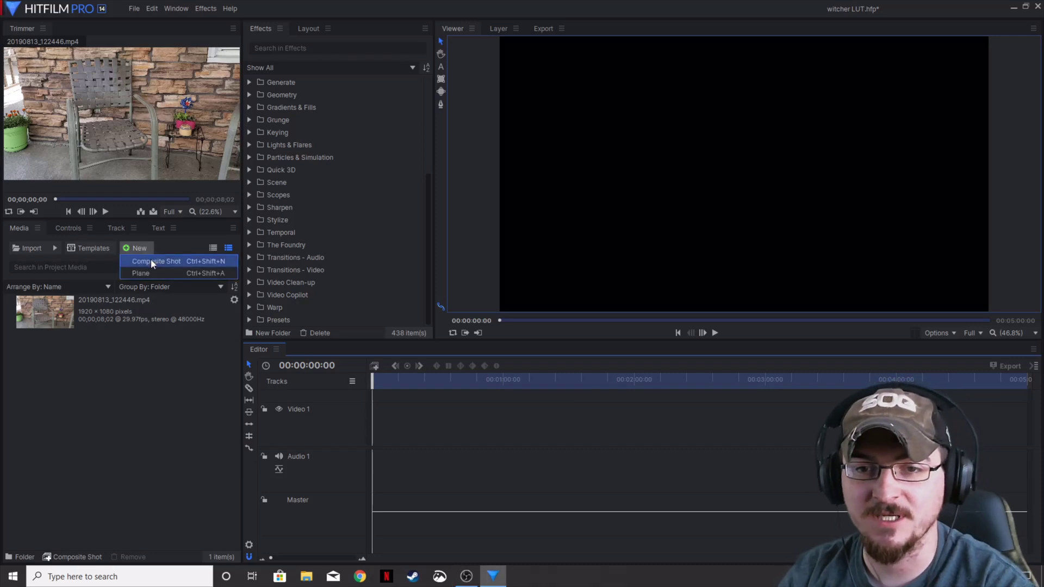
pyautogui.click(151, 259)
pyautogui.tripleClick(546, 142)
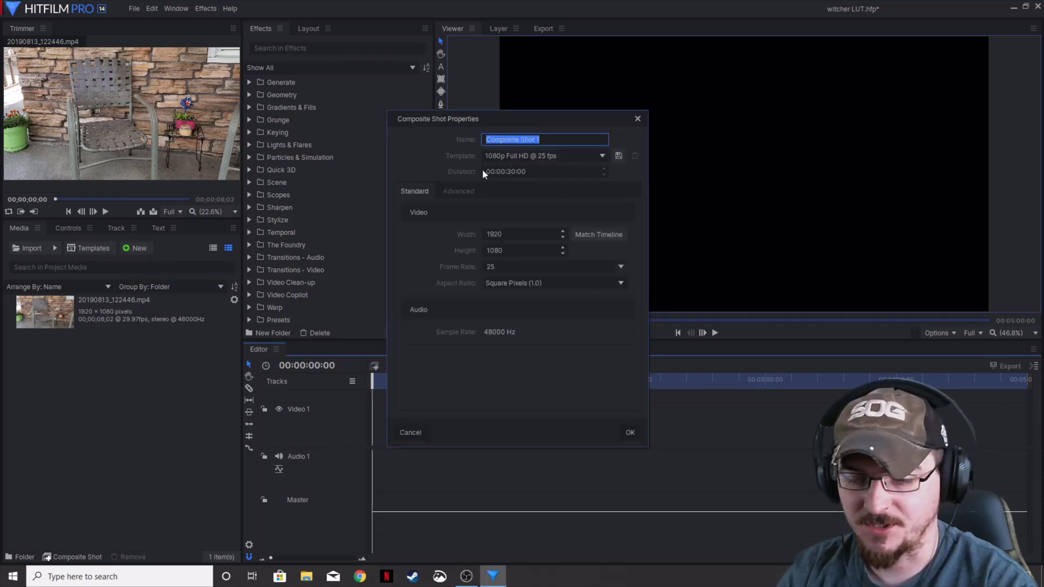
pyautogui.write('The Witcher Effect')
pyautogui.doubleClick(509, 172)
pyautogui.write('9')
pyautogui.press('Return')
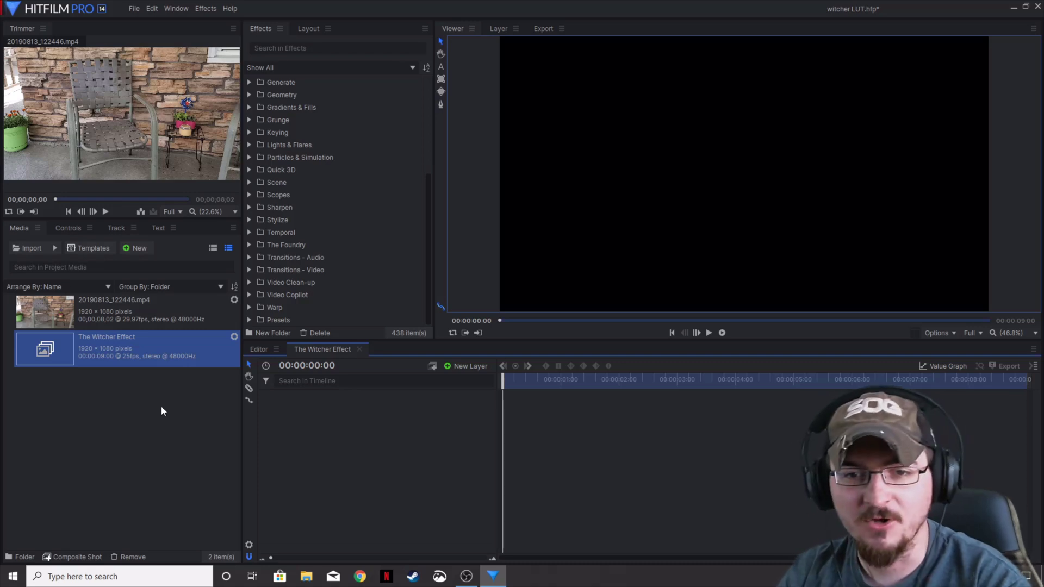
# Step: Add 20190813_122446.mp4 to the timeline and check its layer and audio level properties
pyautogui.moveTo(119, 322); pyautogui.dragTo(505, 470)
pyautogui.click(263, 396)
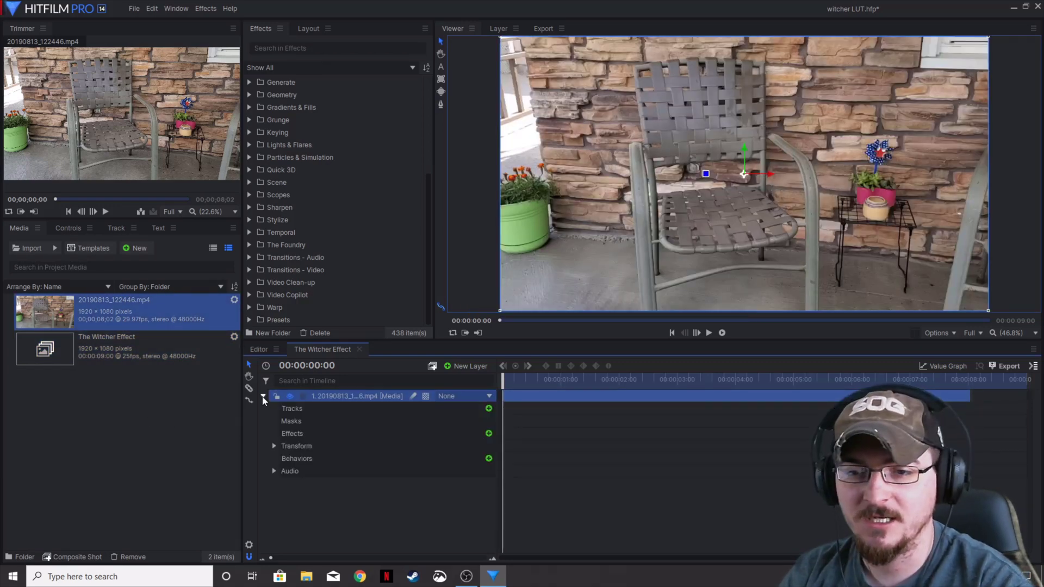
pyautogui.click(274, 470)
pyautogui.click(486, 486)
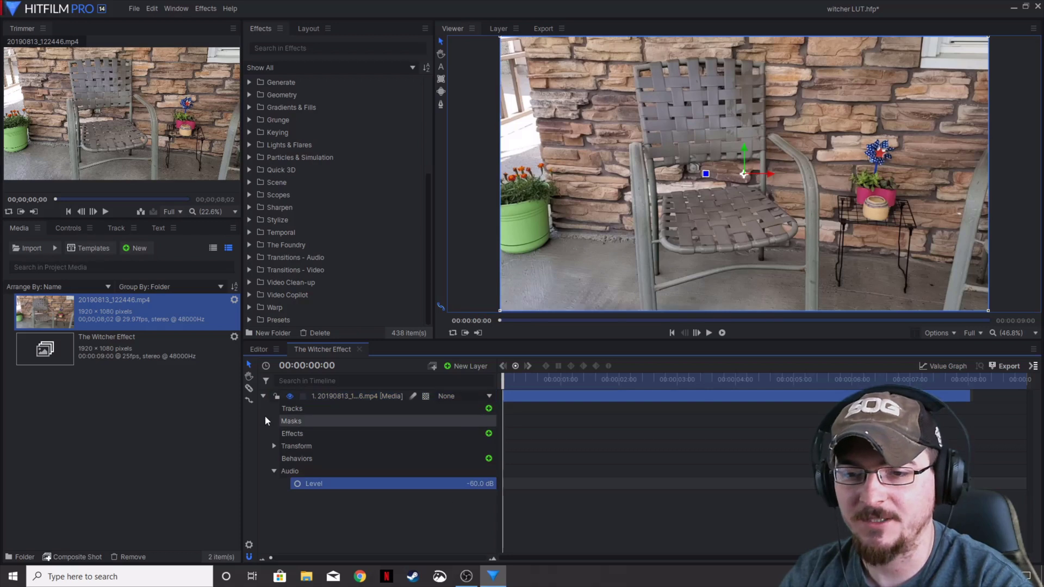
pyautogui.click(274, 471)
pyautogui.click(264, 398)
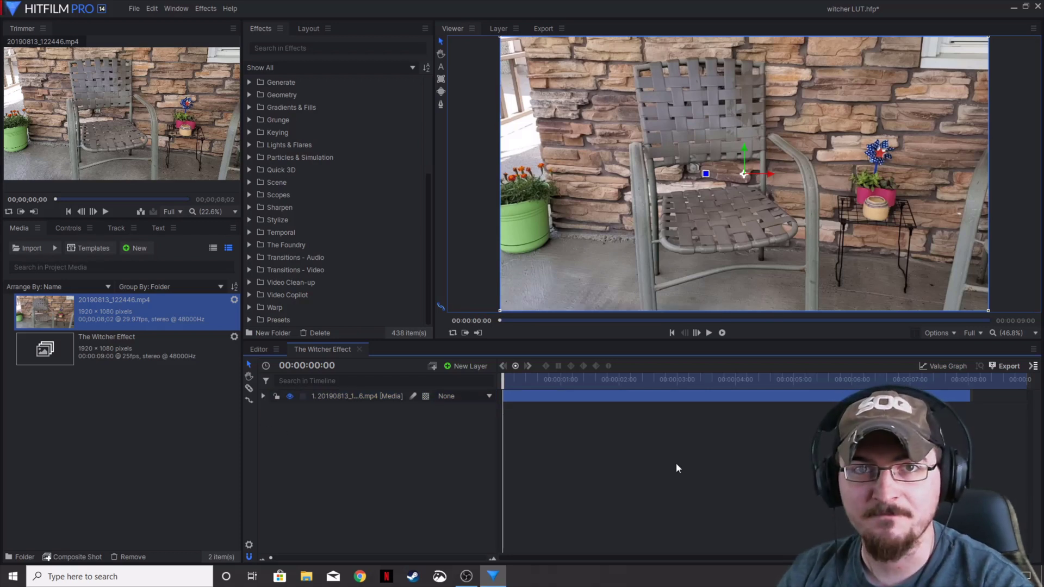
# Step: Play back the footage, stop it, and return to the start of the shot
pyautogui.click(709, 333)
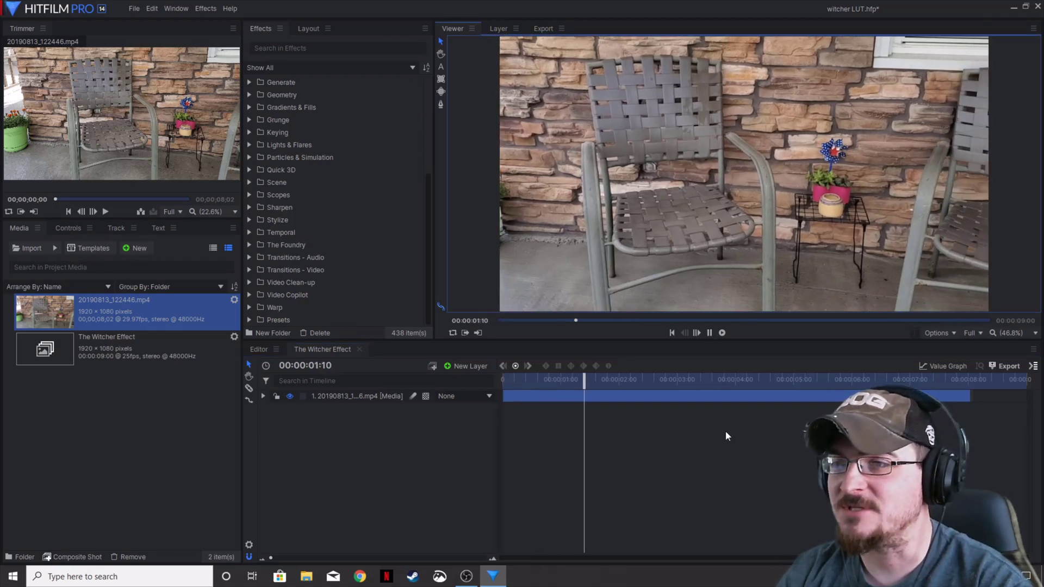
pyautogui.click(708, 333)
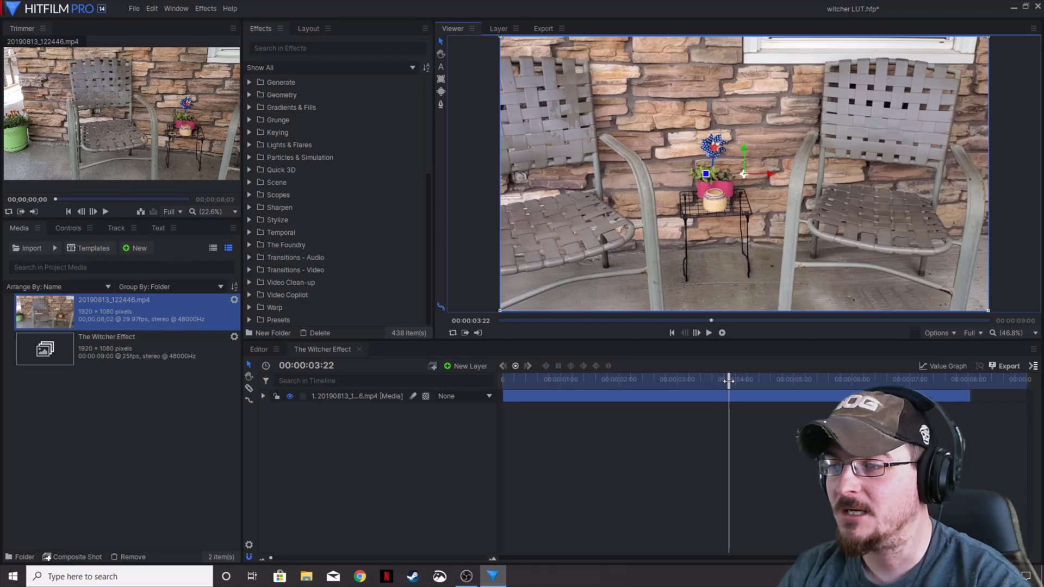
pyautogui.press('Home')
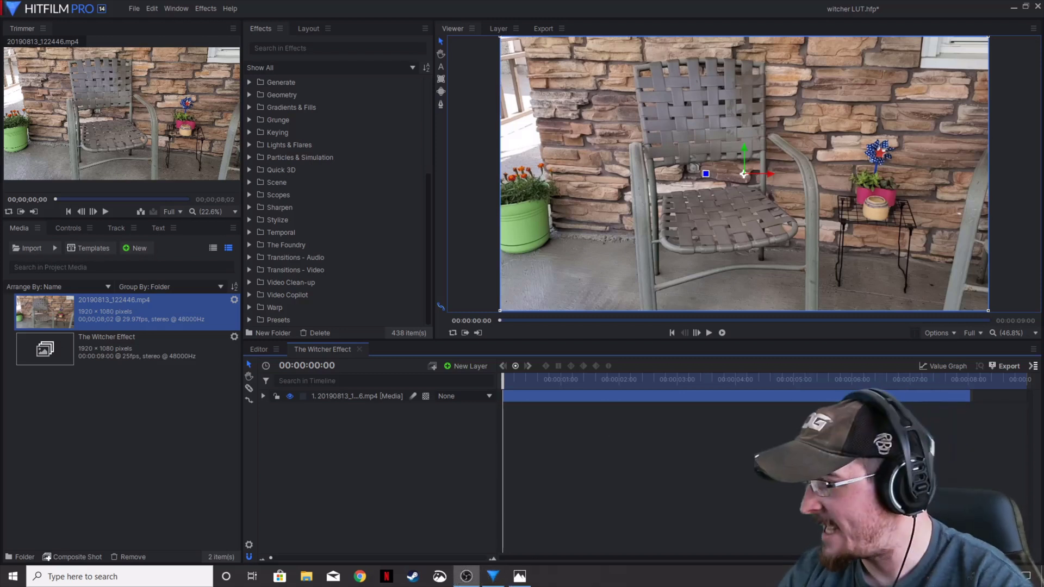
# Step: Add a New Grade layer above the clip and search the effects for 'Glow'
pyautogui.click(459, 368)
pyautogui.click(470, 403)
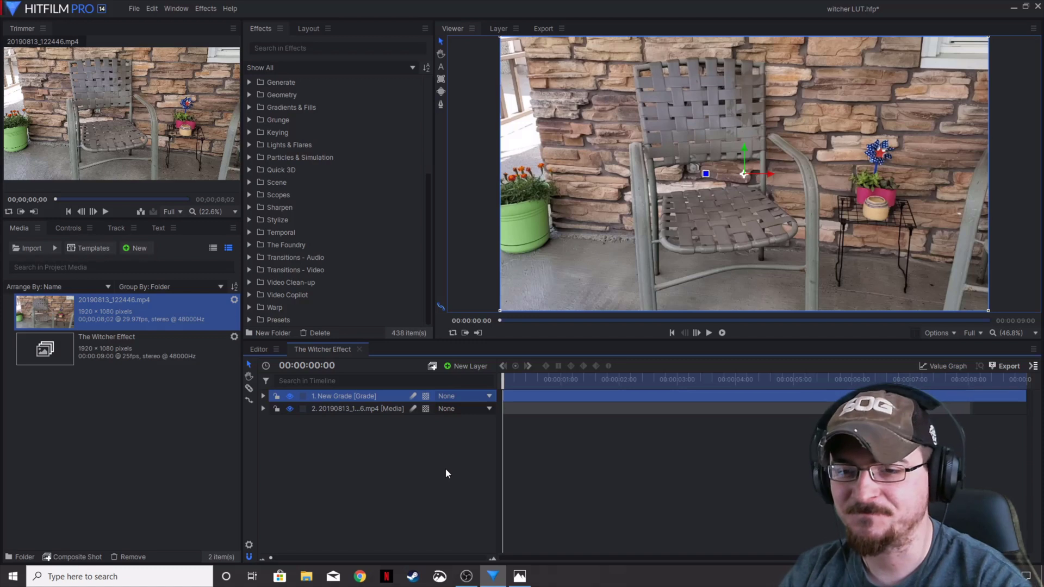
pyautogui.scroll(5, 304, 79)
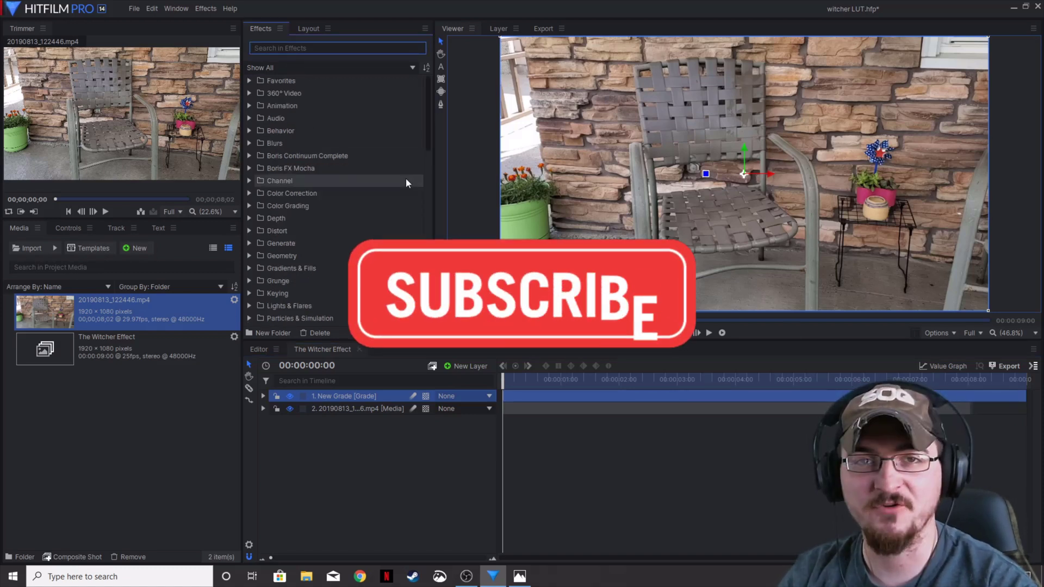
pyautogui.write('Glow')
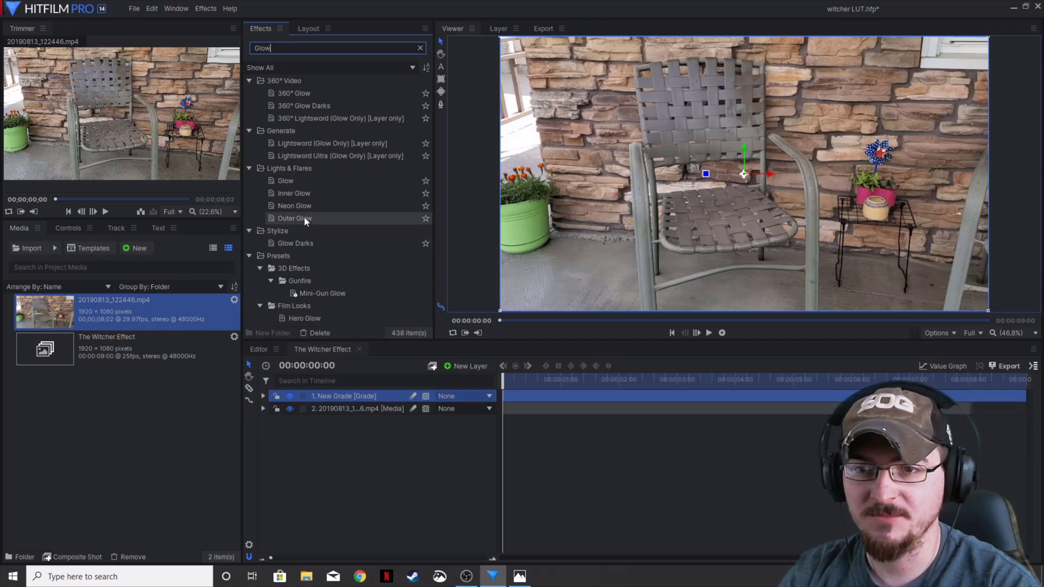
# Step: Apply Glow Darks to New Grade with Intensity 0.1, Threshold 100% and Radius 512 px
pyautogui.moveTo(288, 243); pyautogui.dragTo(350, 396)
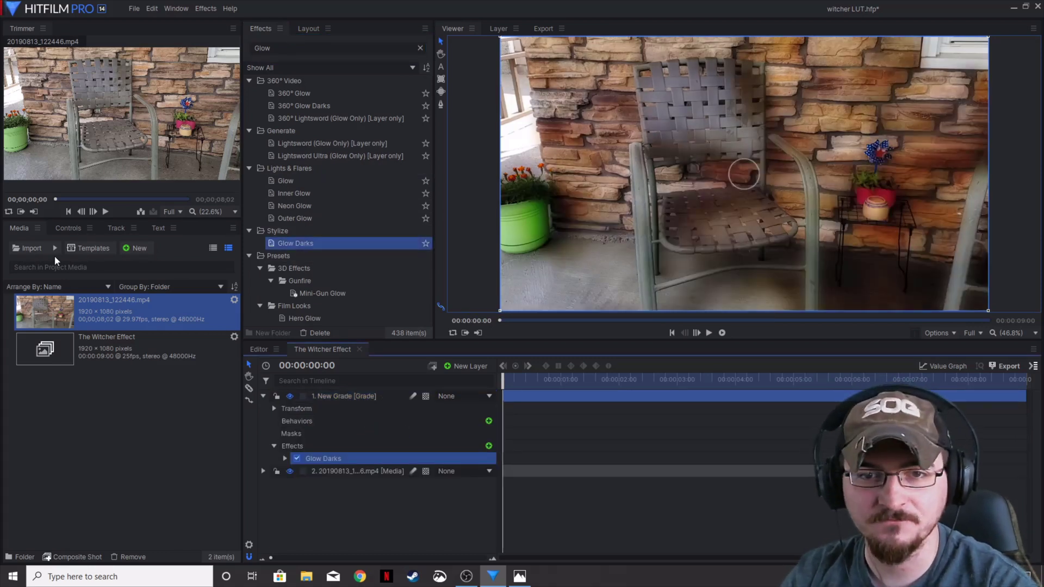
pyautogui.click(66, 229)
pyautogui.click(20, 347)
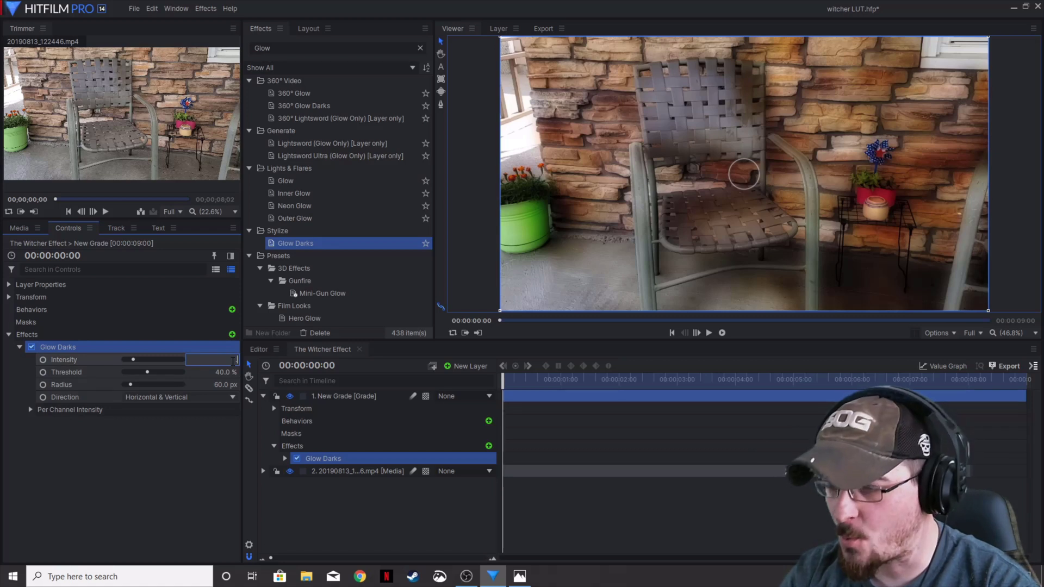
pyautogui.moveTo(233, 360); pyautogui.dragTo(231, 360)
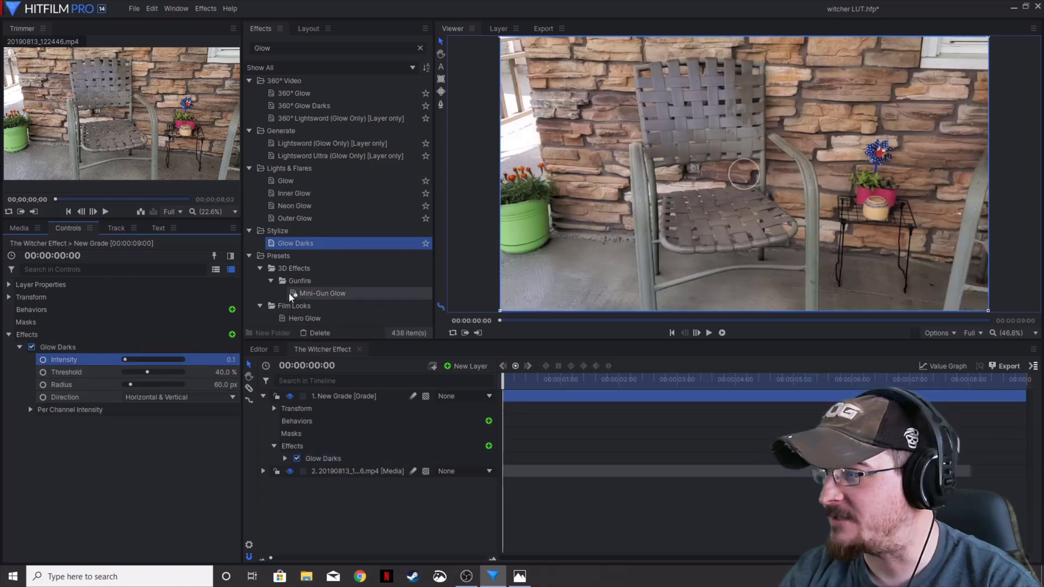
pyautogui.click(222, 384)
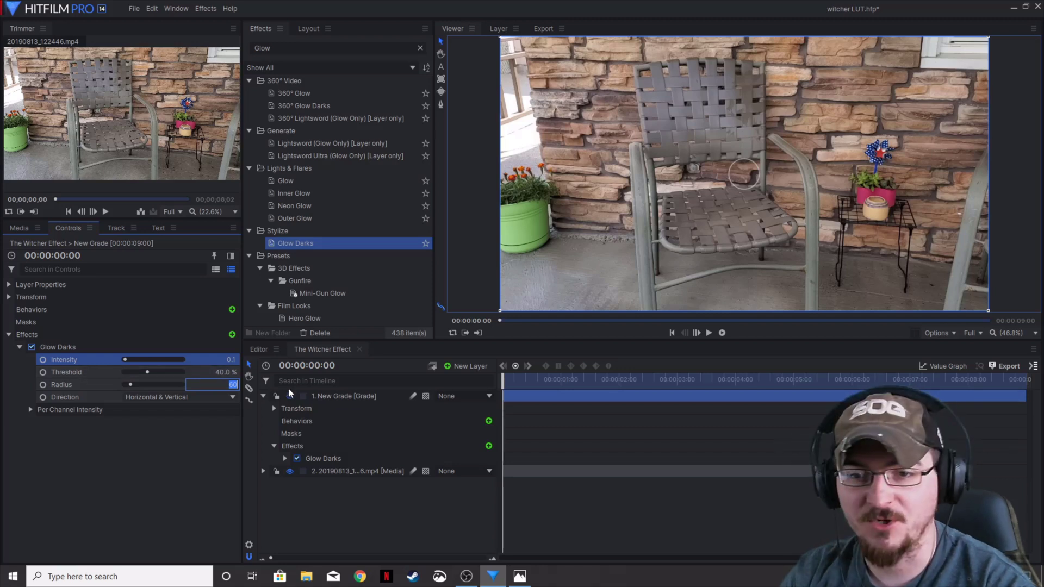
pyautogui.moveTo(147, 371); pyautogui.dragTo(188, 373)
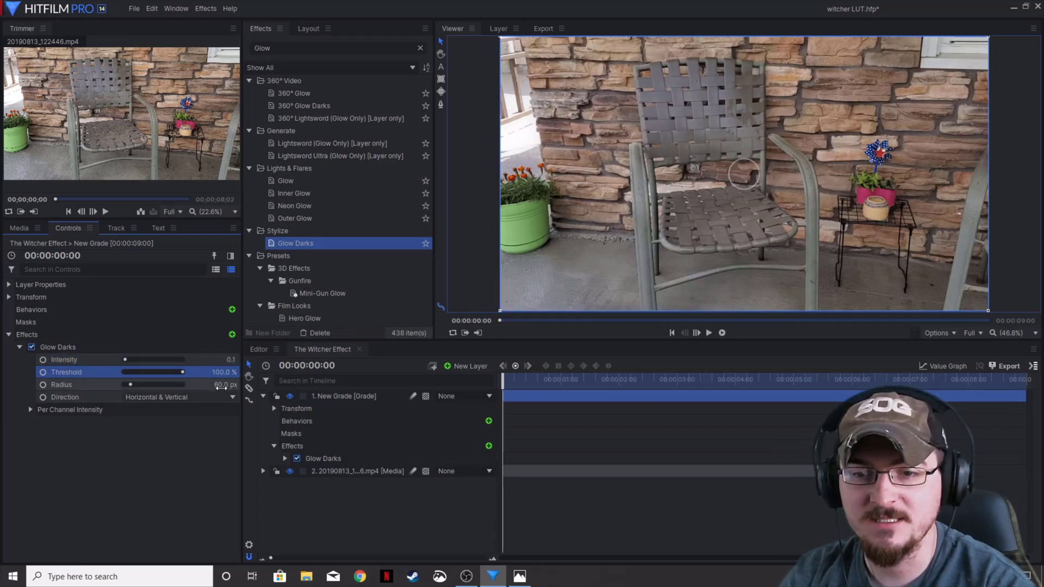
pyautogui.click(191, 384)
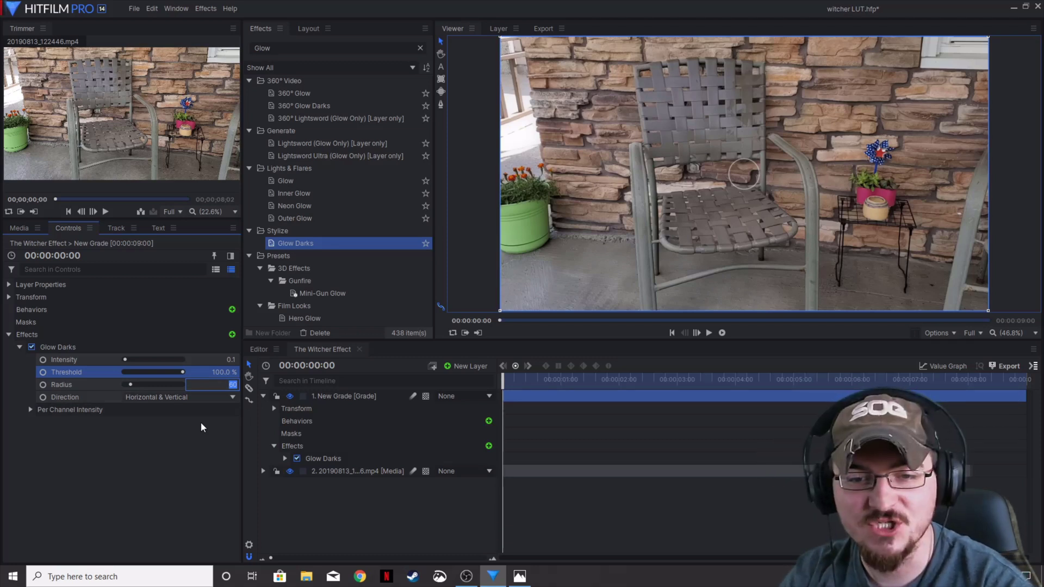
pyautogui.write('512')
pyautogui.press('Return')
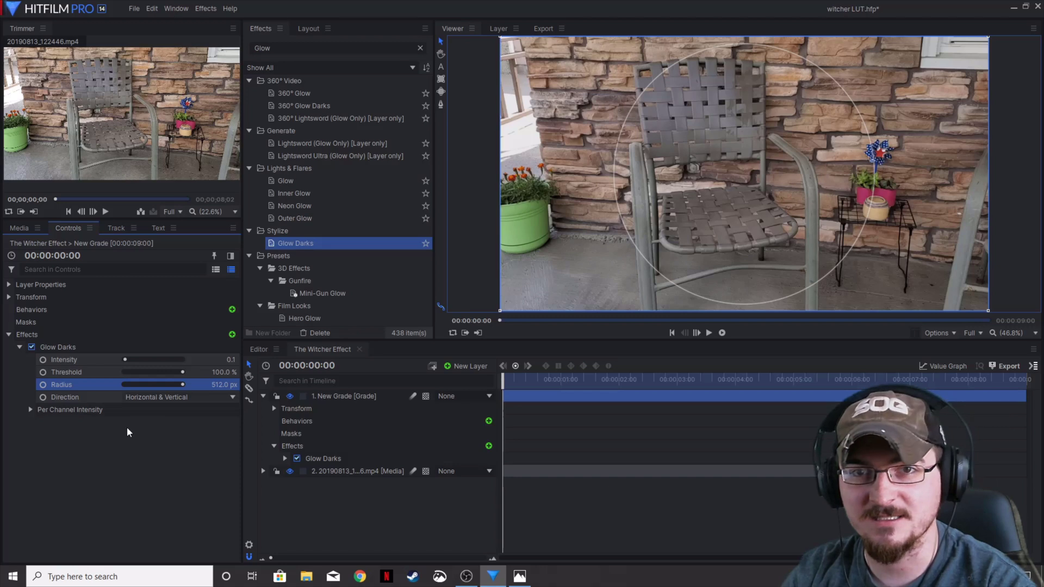
pyautogui.click(20, 347)
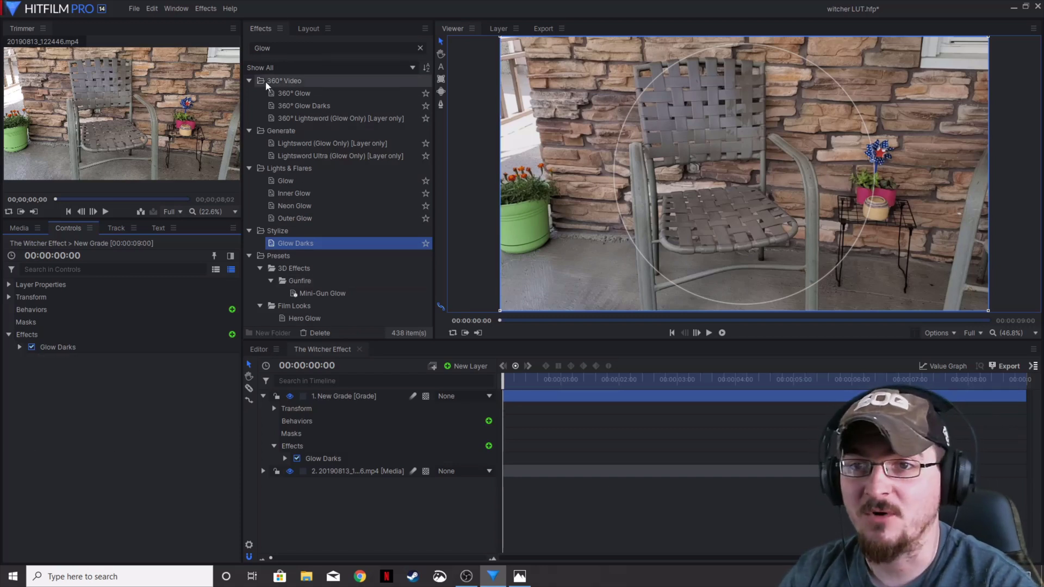
# Step: Search the effects for 'Hue Shift' and apply it to the New Grade layer
pyautogui.click(421, 50)
pyautogui.click(421, 50)
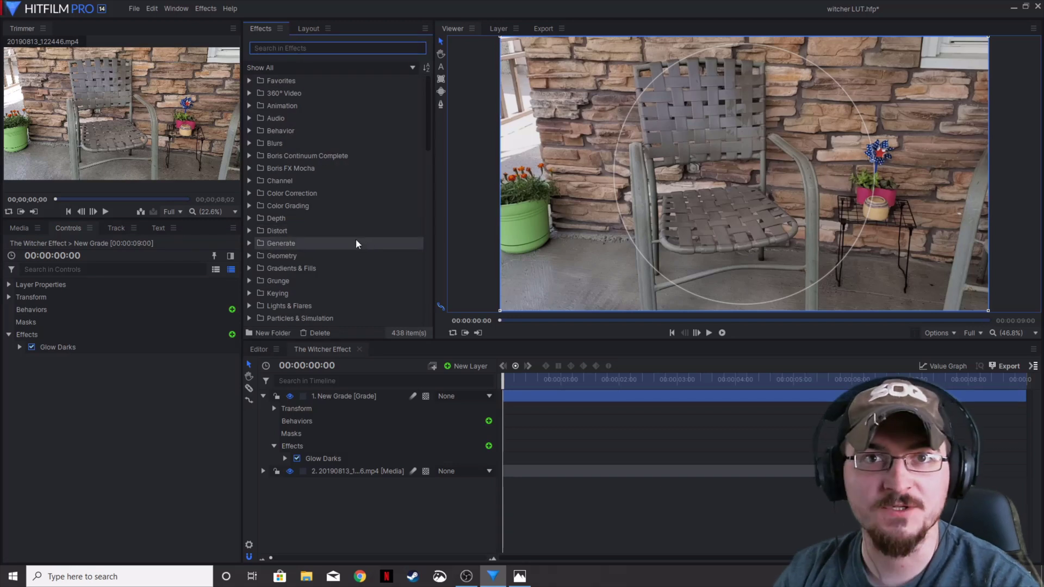
pyautogui.click(299, 47)
pyautogui.write('HUe')
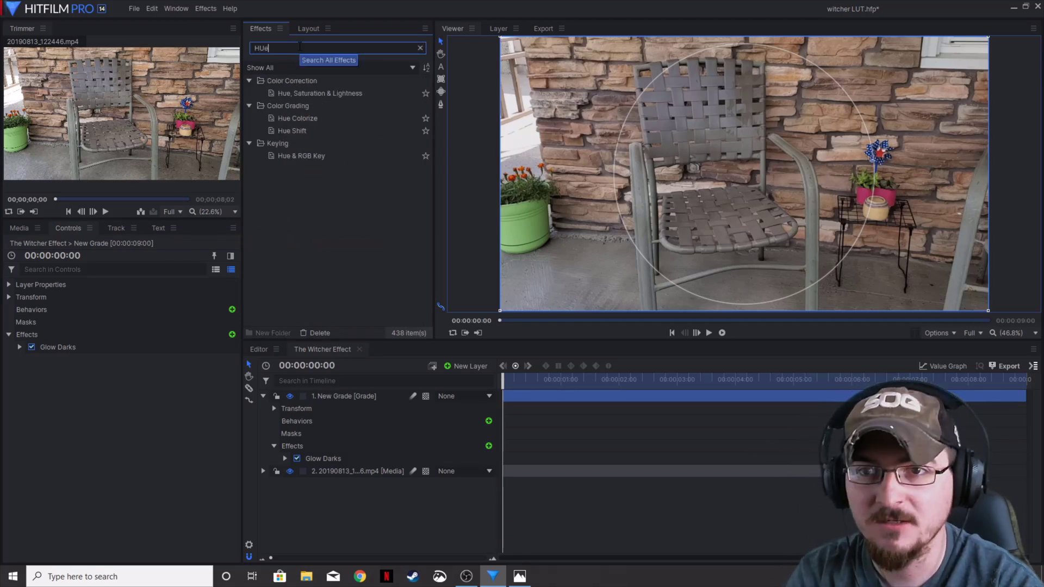
pyautogui.press('BackSpace')
pyautogui.press('BackSpace')
pyautogui.write('ue sh')
pyautogui.moveTo(332, 92); pyautogui.dragTo(357, 402)
# Step: Set Hue Shift Saturation to -38 and Lightness to -8, then collapse the effect
pyautogui.click(19, 360)
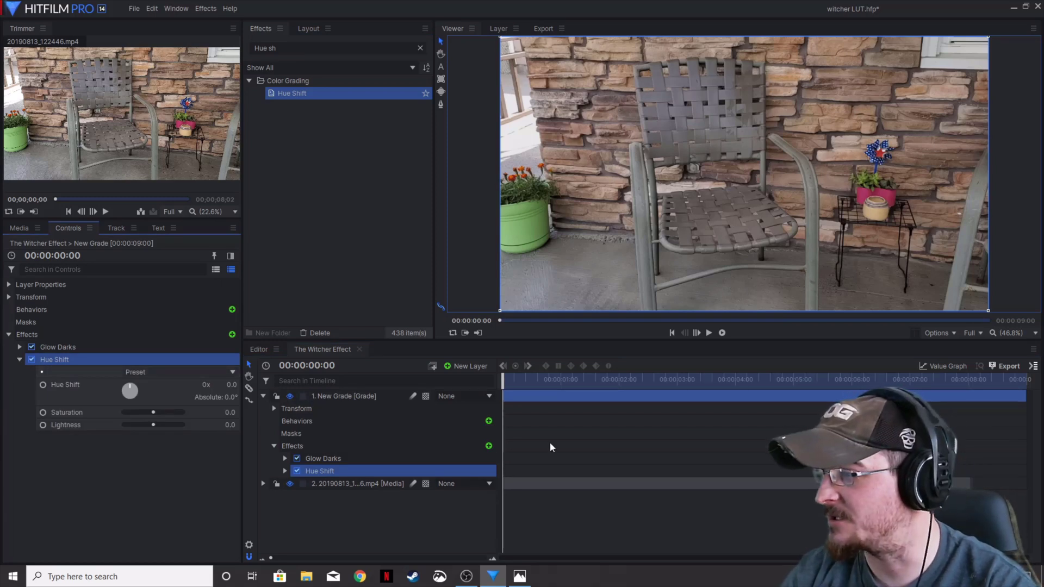
pyautogui.click(230, 412)
pyautogui.write('-38')
pyautogui.press('Return')
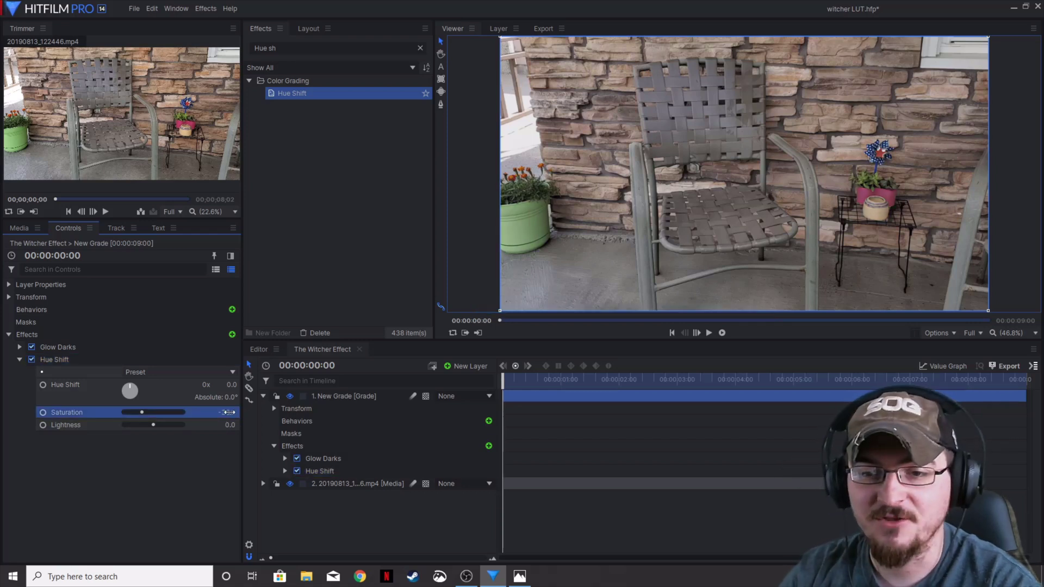
pyautogui.click(229, 426)
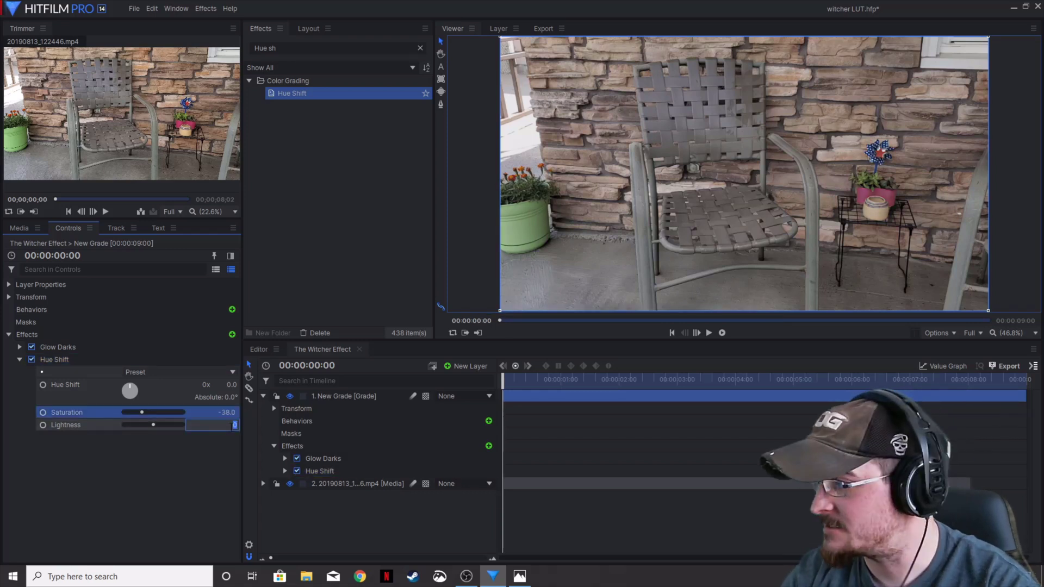
pyautogui.write('-8')
pyautogui.press('Return')
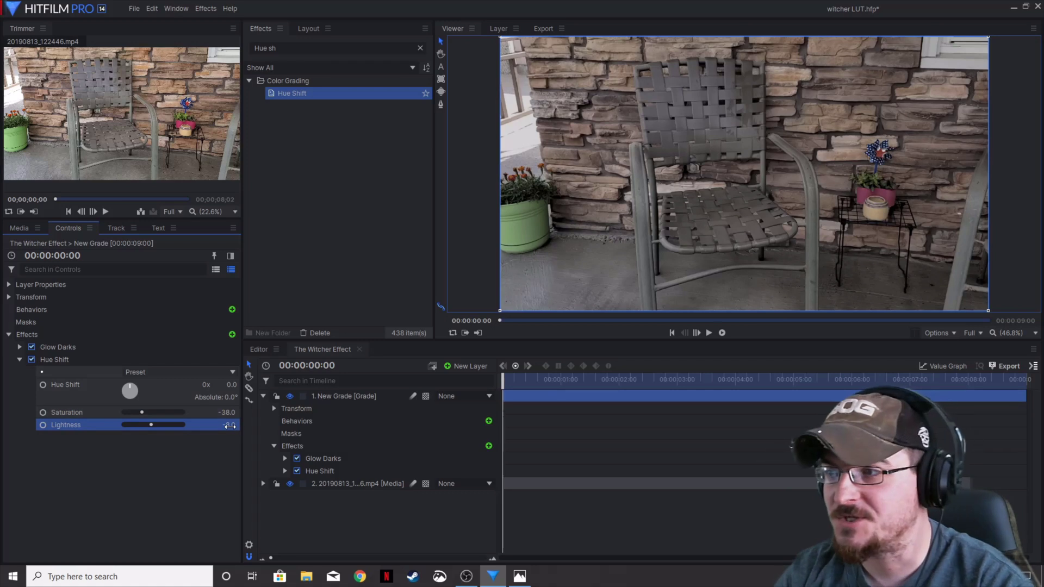
pyautogui.click(20, 359)
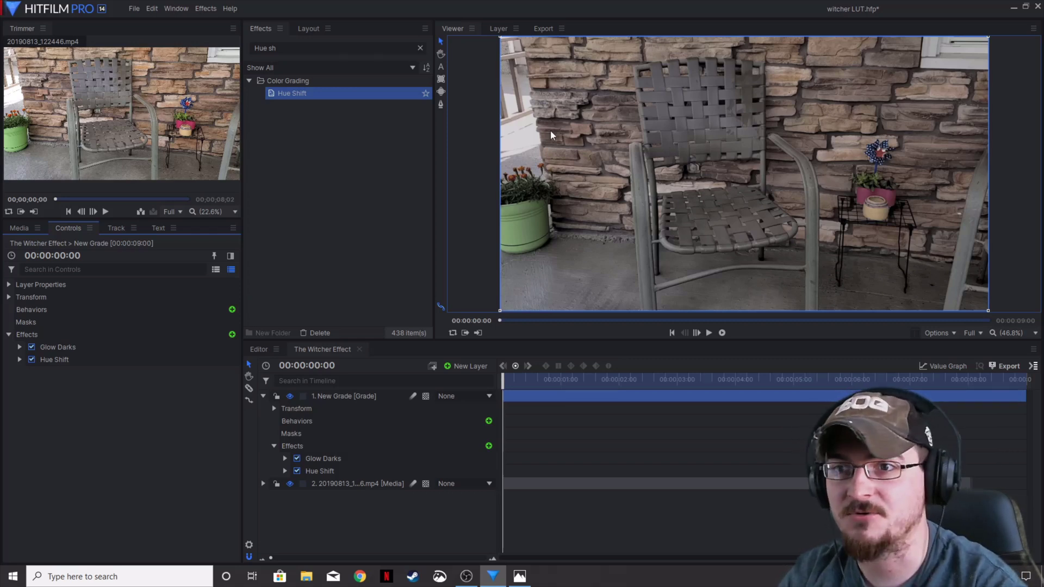
pyautogui.click(440, 79)
pyautogui.moveTo(499, 38); pyautogui.dragTo(734, 311)
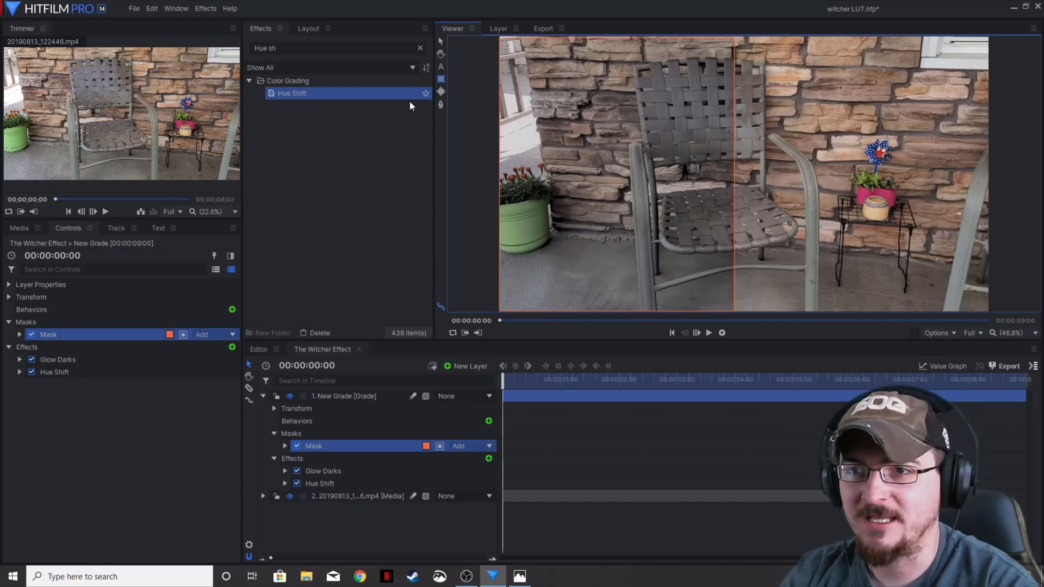
pyautogui.click(344, 441)
pyautogui.press('Delete')
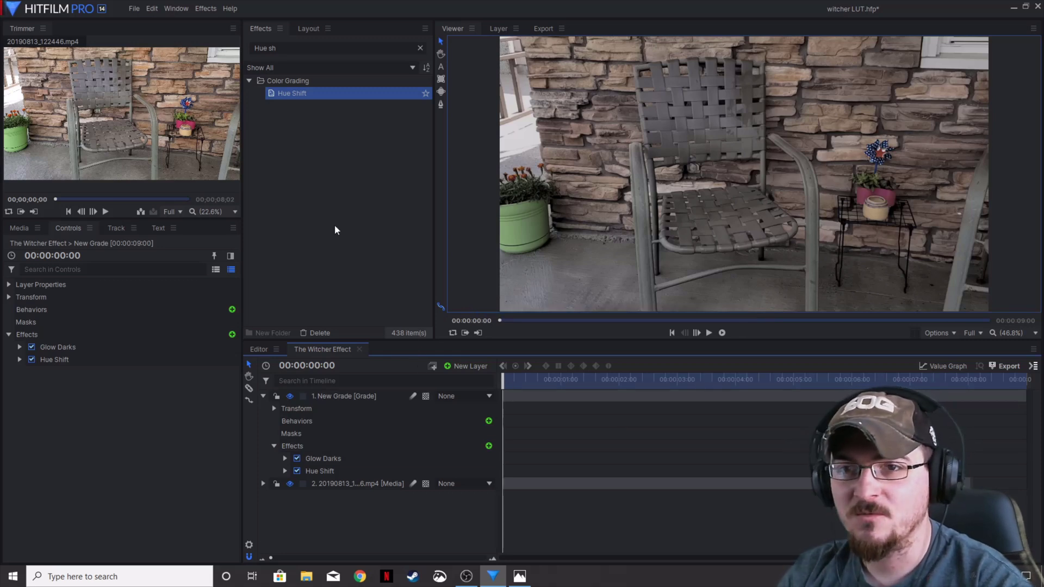
# Step: Clear the effects search, play the clip, and select both Glow Darks and Hue Shift
pyautogui.click(420, 48)
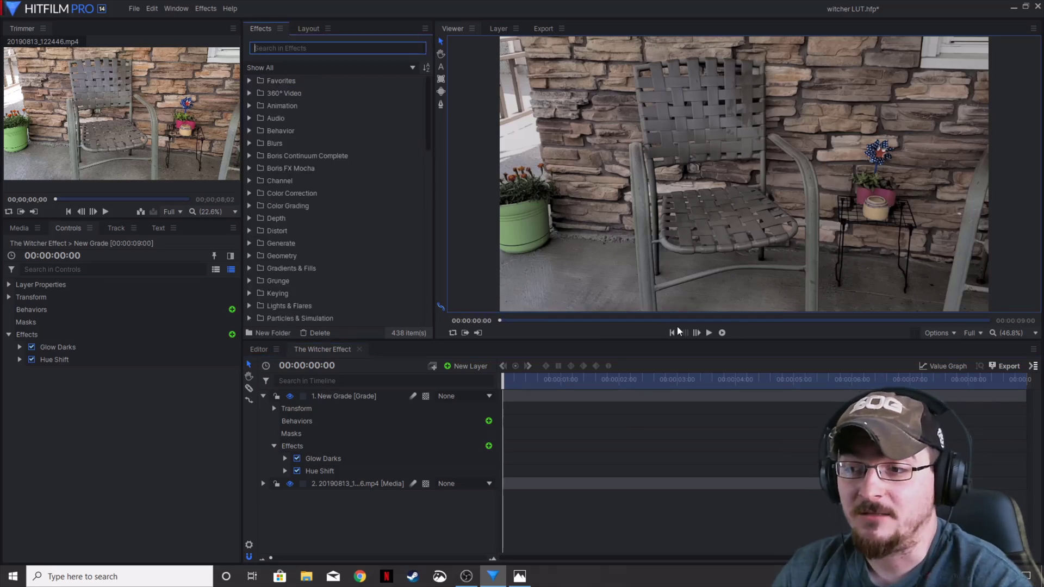
pyautogui.click(709, 333)
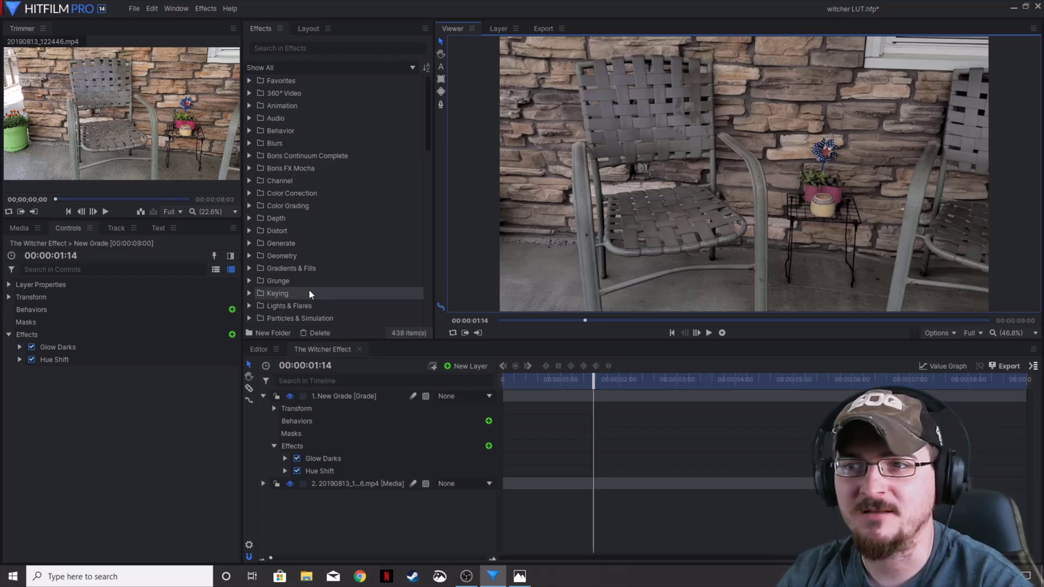
pyautogui.click(67, 357)
pyautogui.click(66, 351)
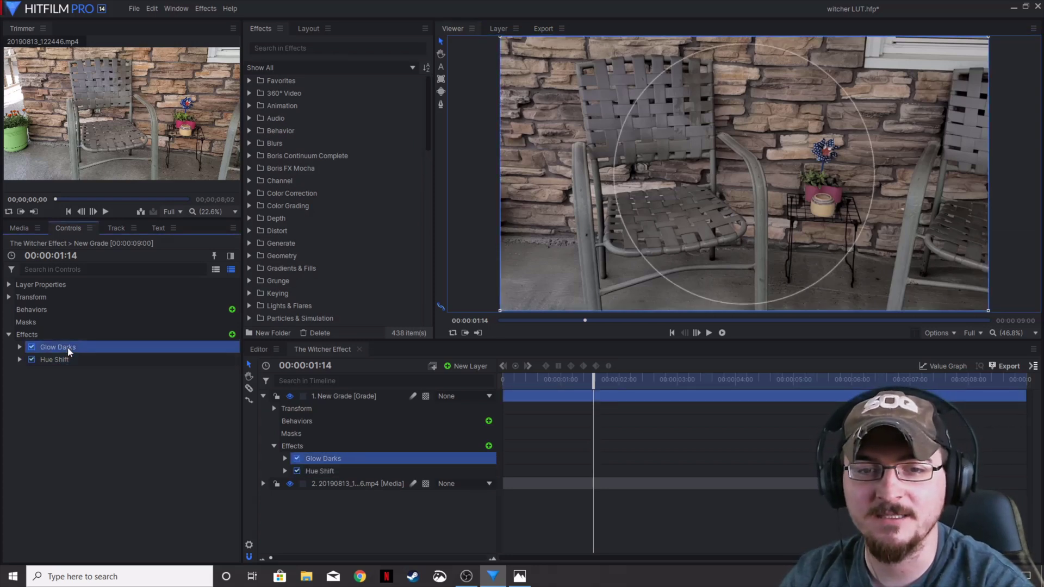
pyautogui.keyDown('shift'); pyautogui.click(65, 359); pyautogui.keyUp('shift')
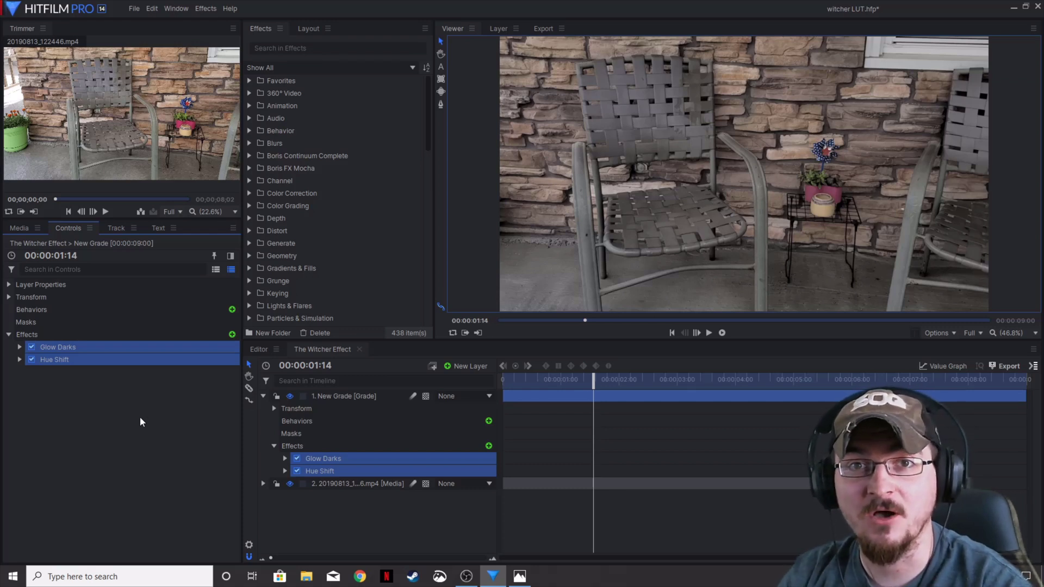
pyautogui.click(90, 350)
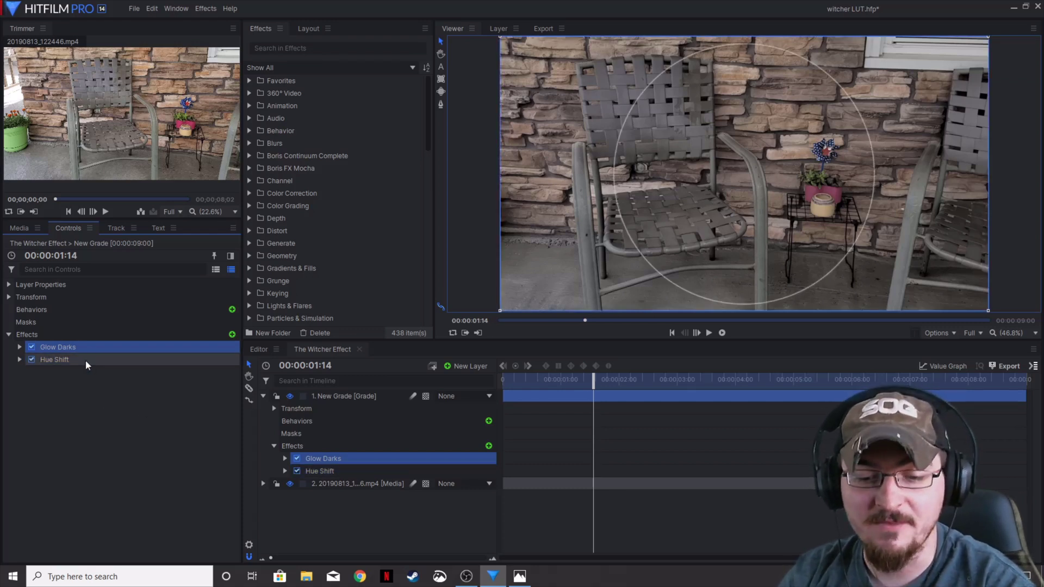
pyautogui.keyDown('shift'); pyautogui.click(86, 360); pyautogui.keyUp('shift')
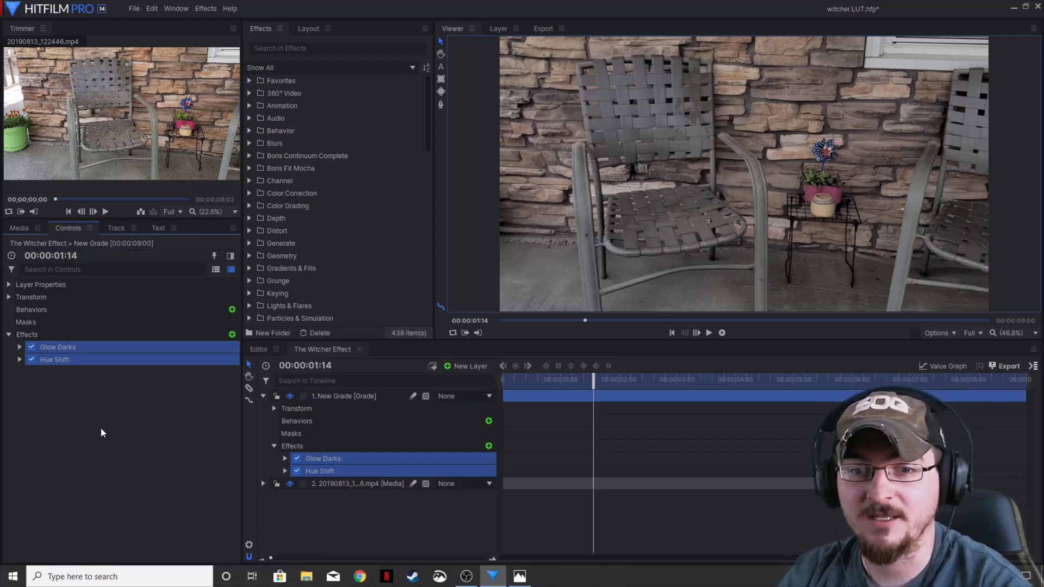
# Step: Save the two selected effects as a 'Witcher Look' preset in Film Looks
pyautogui.rightClick(68, 360)
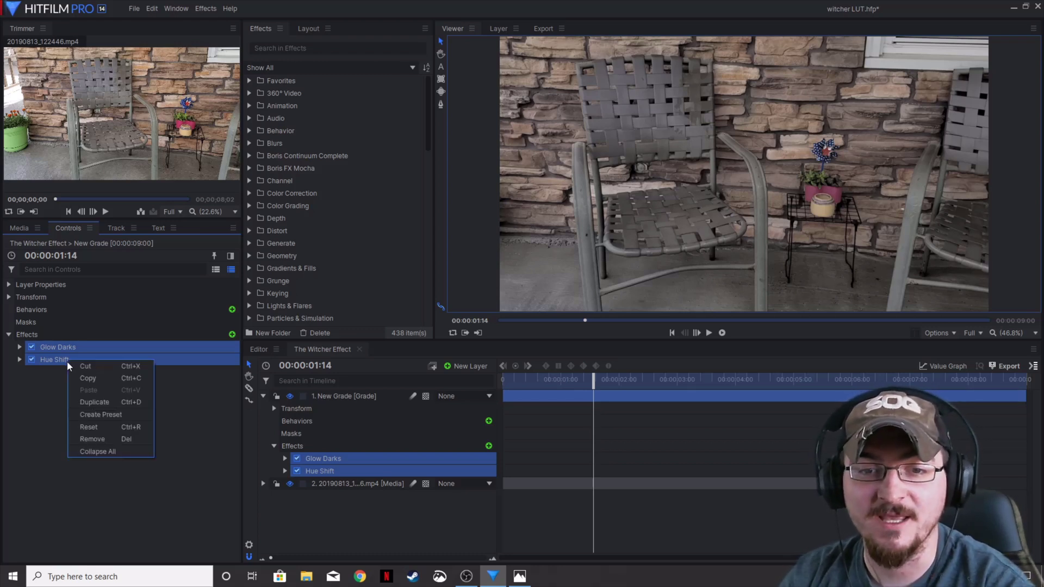
pyautogui.click(103, 416)
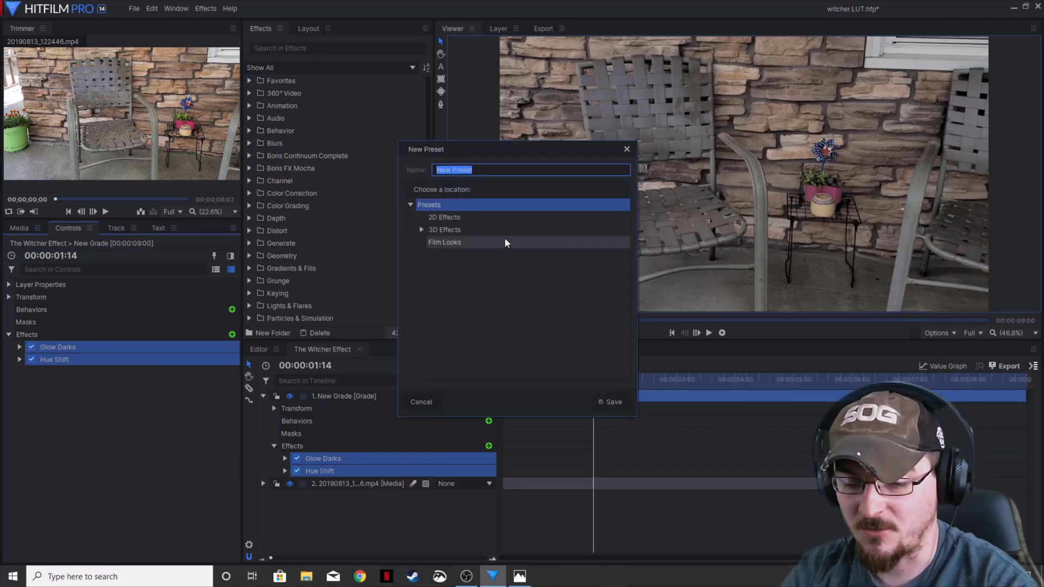
pyautogui.write('witcher')
pyautogui.press('BackSpace')
pyautogui.press('BackSpace')
pyautogui.press('BackSpace')
pyautogui.press('BackSpace')
pyautogui.press('BackSpace')
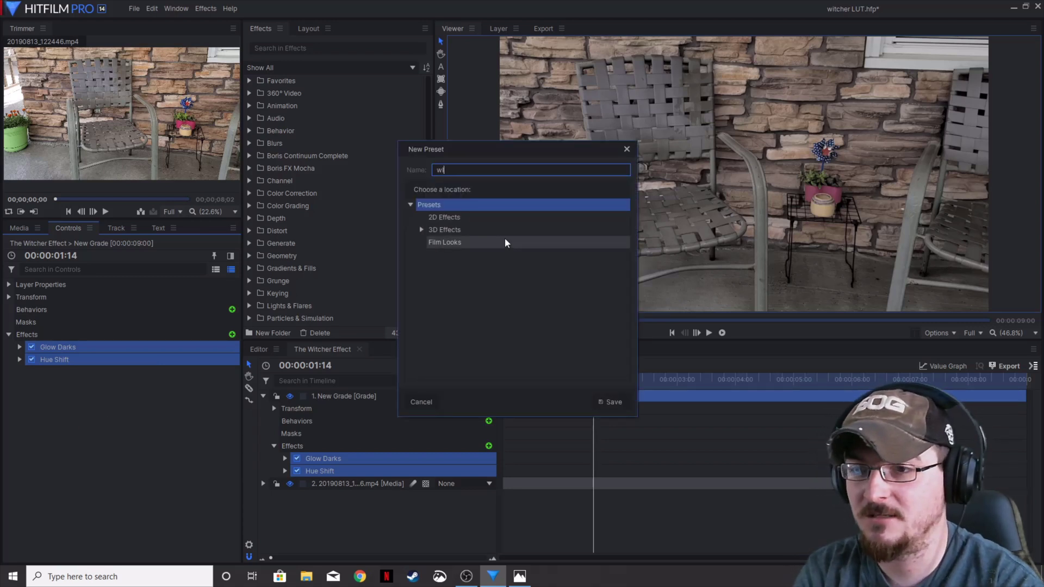
pyautogui.press('BackSpace')
pyautogui.press('BackSpace')
pyautogui.write('Witcher L')
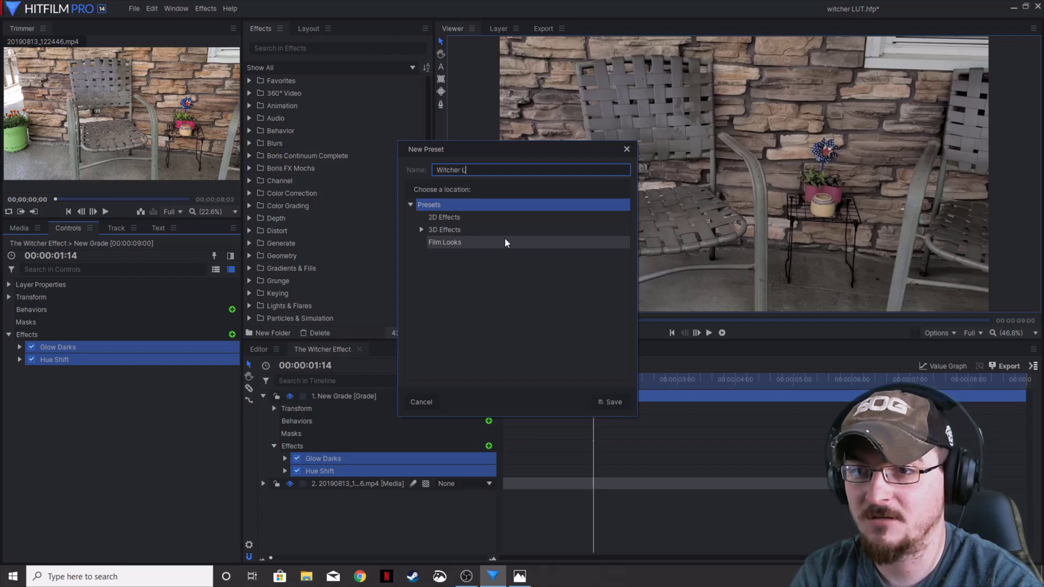
pyautogui.write('ook')
pyautogui.click(441, 245)
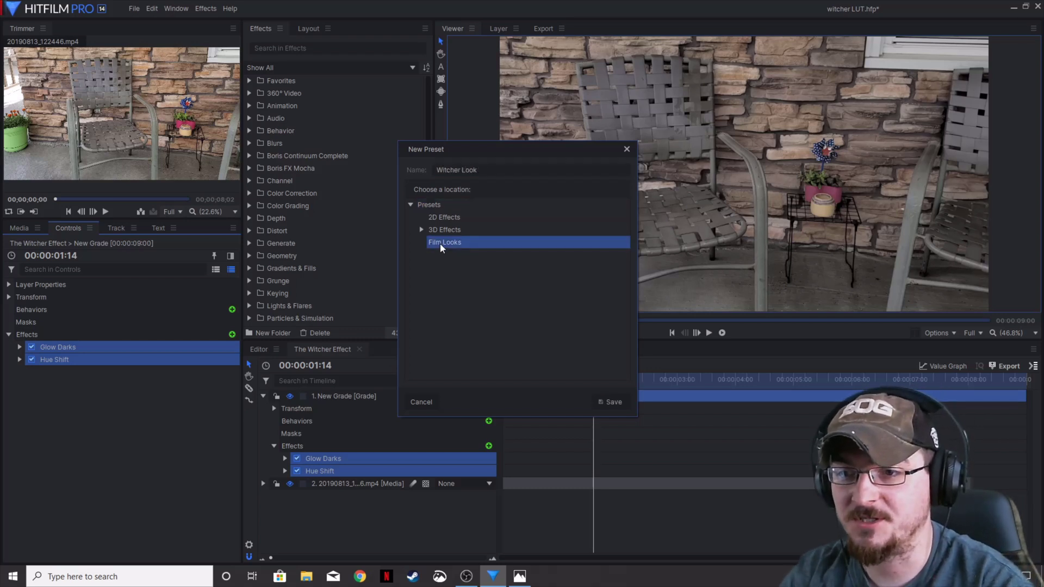
pyautogui.click(610, 402)
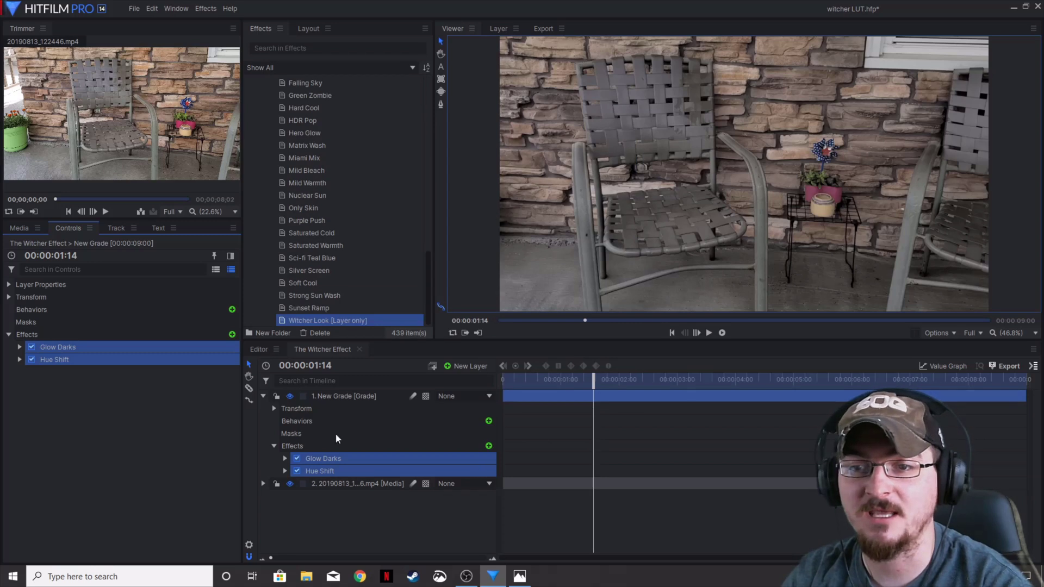
# Step: Delete the Hue Shift and Glow Darks effects from the New Grade layer
pyautogui.scroll(10, 325, 231)
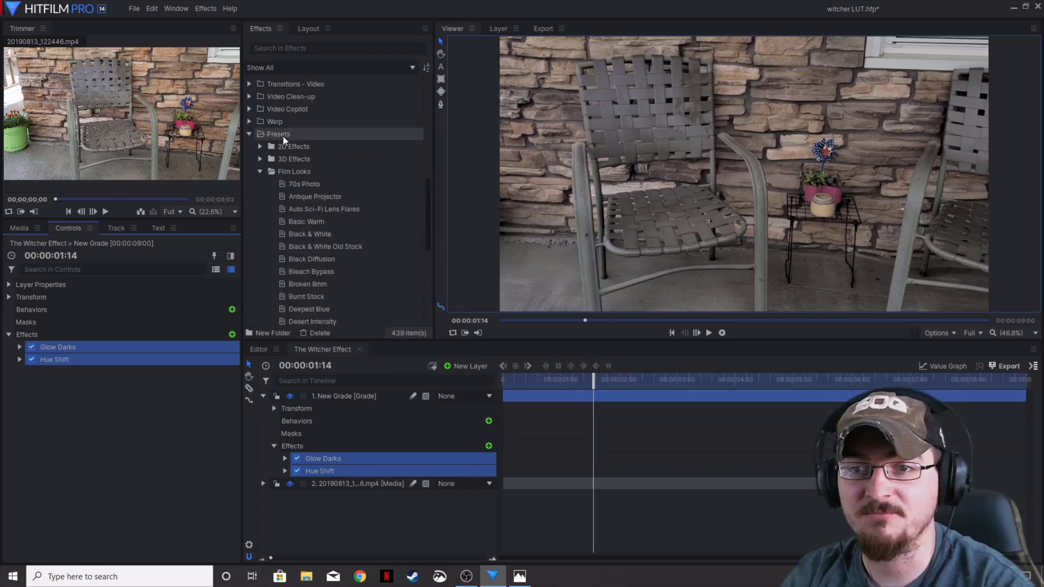
pyautogui.scroll(-10, 315, 266)
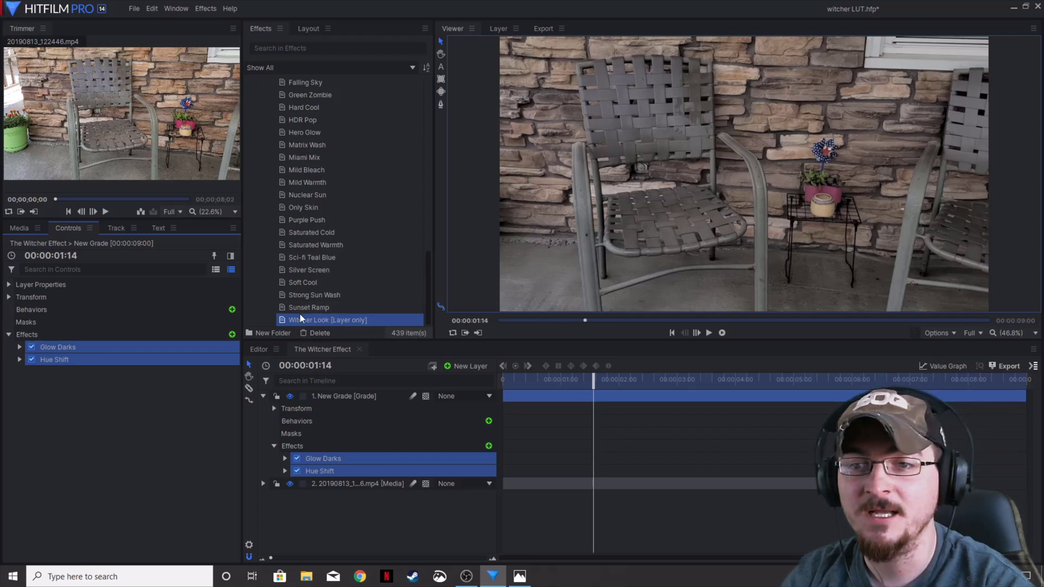
pyautogui.click(64, 386)
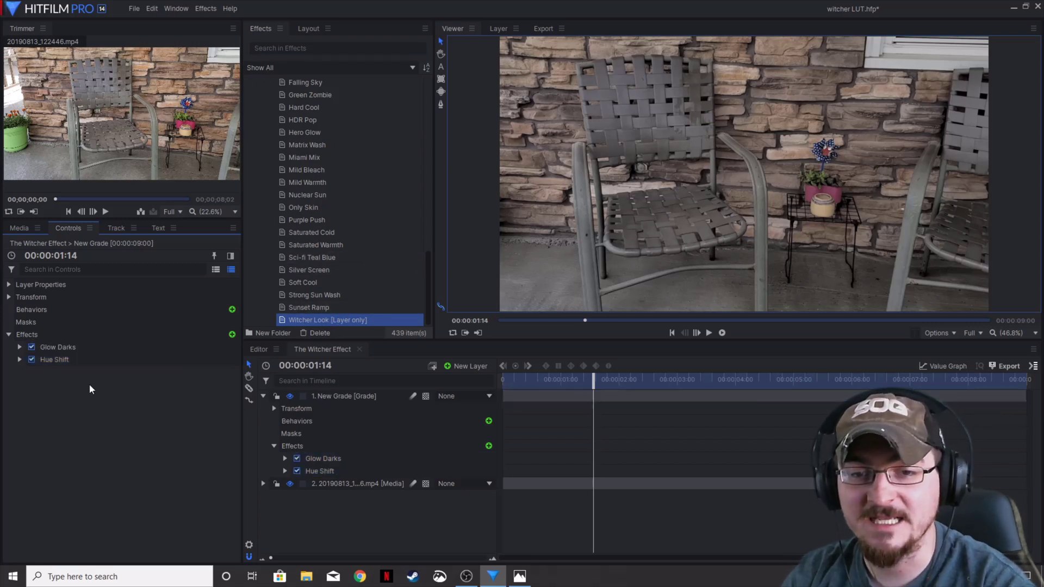
pyautogui.click(53, 358)
pyautogui.press('Delete')
pyautogui.click(53, 350)
pyautogui.press('Delete')
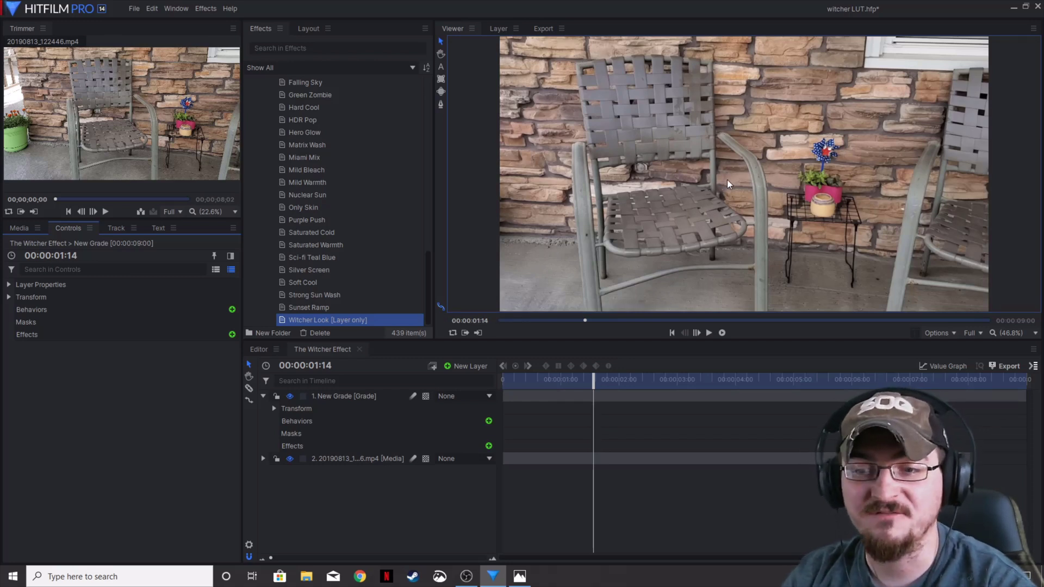
# Step: Drag the Witcher Look [Layer only] preset onto the New Grade layer
pyautogui.moveTo(318, 319); pyautogui.dragTo(342, 403)
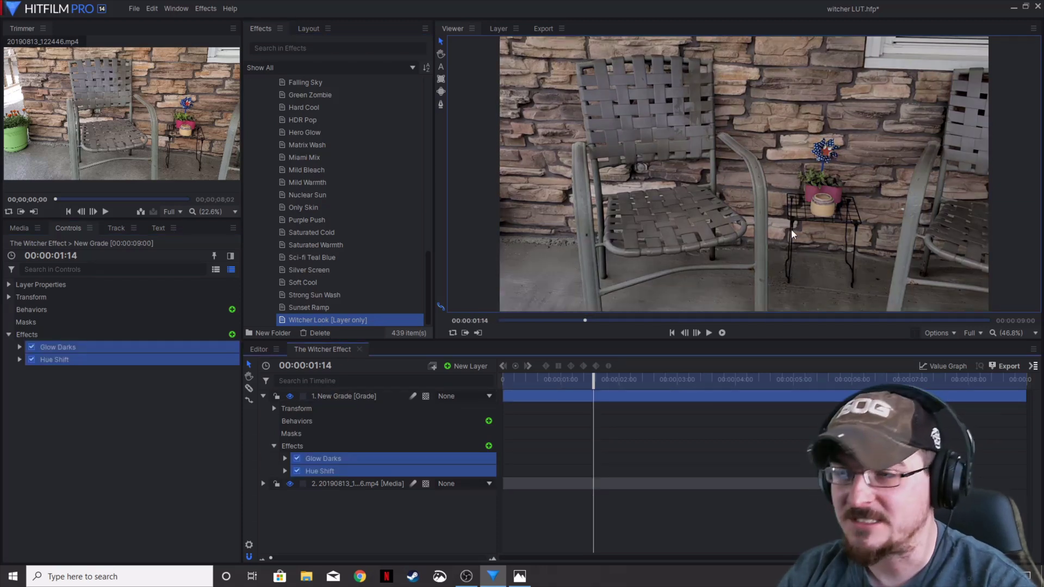